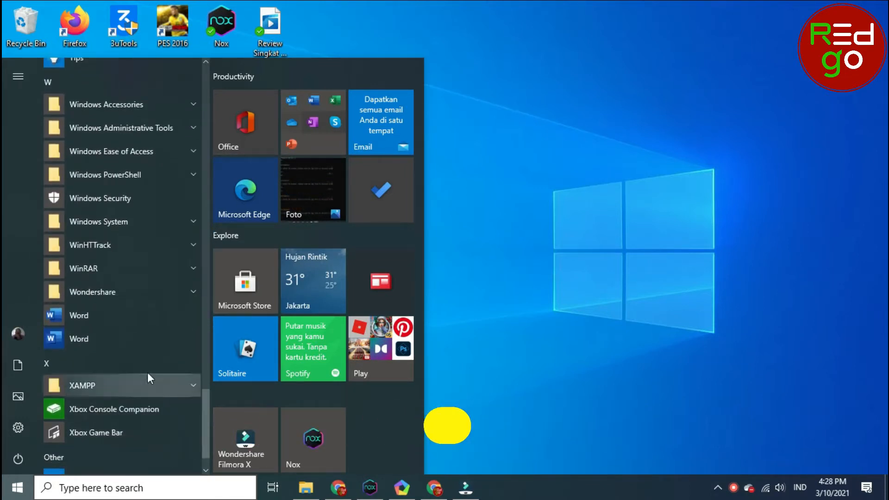
# Pin the lower Word entry in the app list to Start and launch Word from its new tile.
pyautogui.rightClick(104, 337)
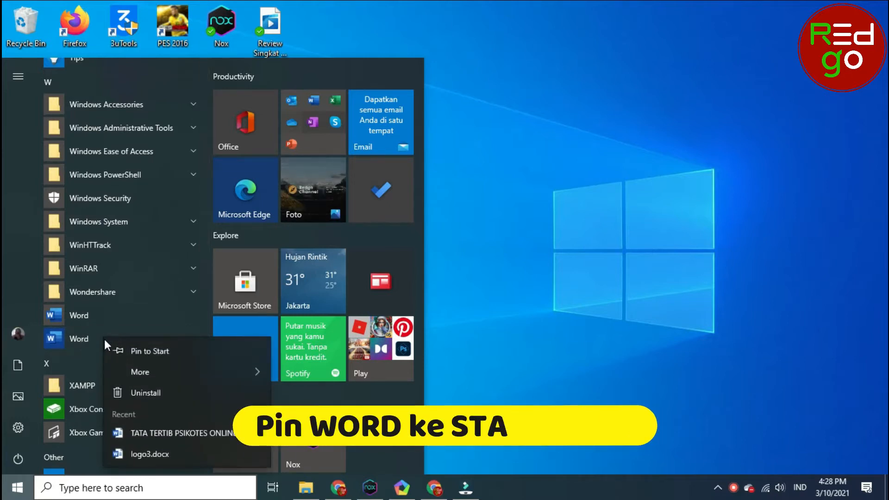
pyautogui.click(127, 350)
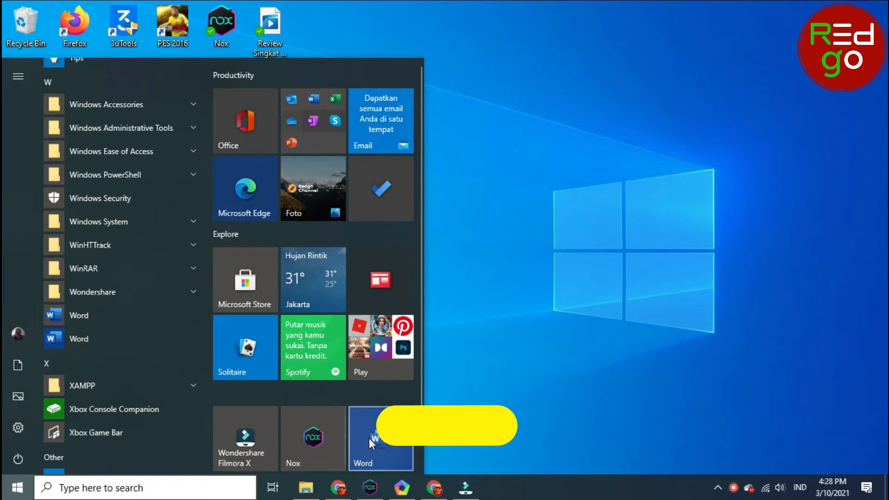
pyautogui.doubleClick(370, 459)
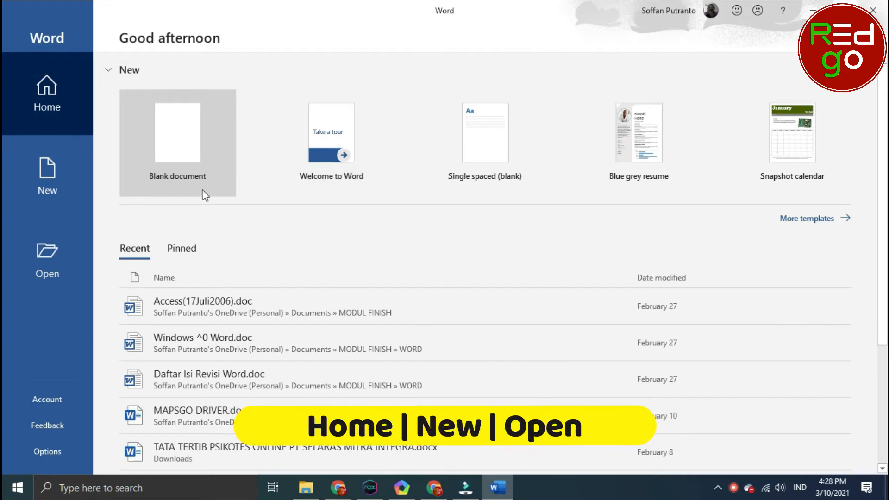
# View the New, Open and Home pages, and create a blank document.
pyautogui.click(53, 172)
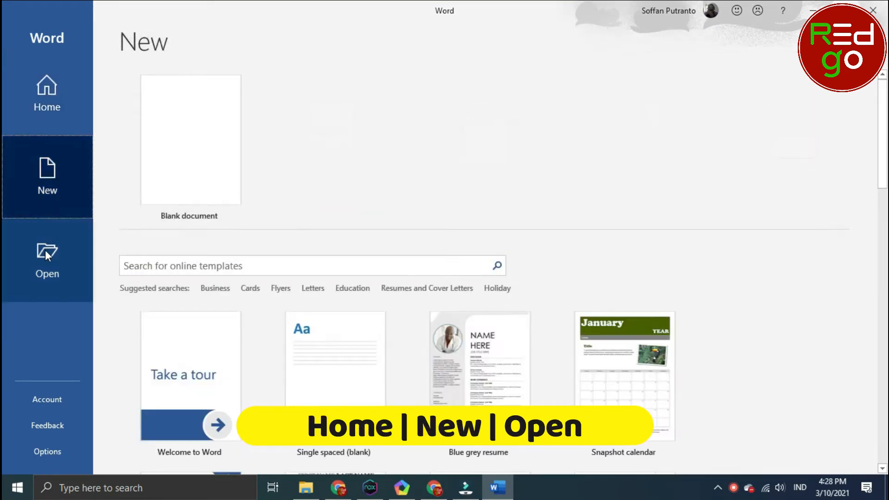
pyautogui.click(45, 252)
pyautogui.click(40, 113)
pyautogui.click(39, 162)
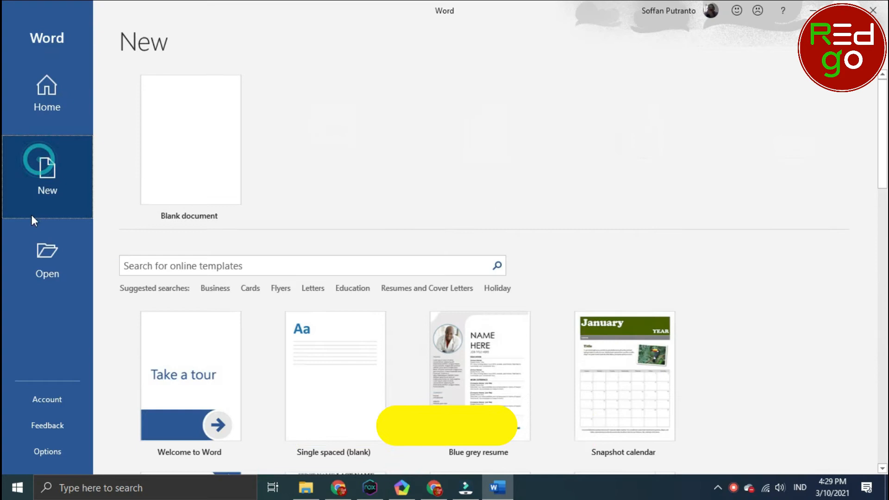
pyautogui.click(40, 248)
pyautogui.click(45, 181)
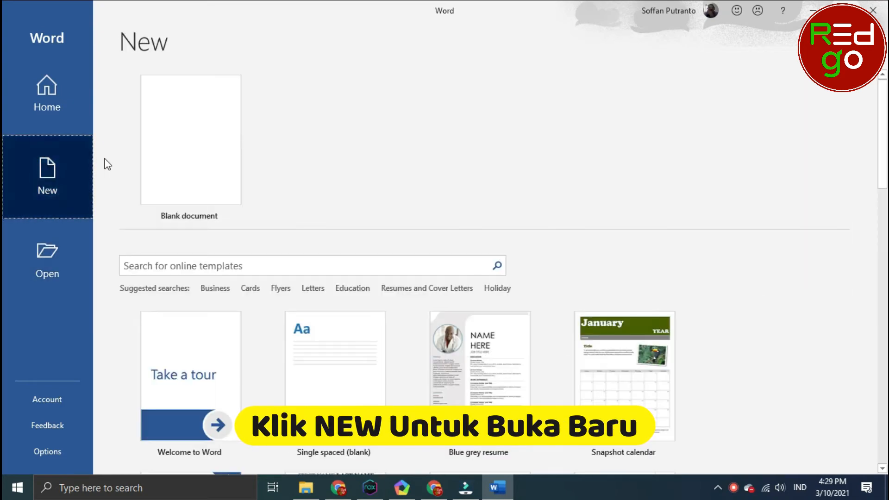
pyautogui.click(176, 153)
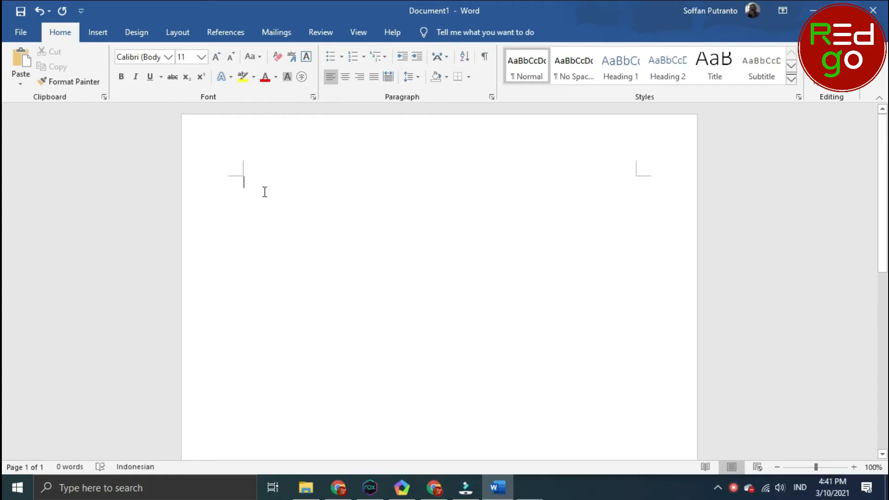
# Enter the heading "Belajar Dasar-Dasar Microsoft WORD" on the first line and start a new paragraph.
pyautogui.click(263, 189)
pyautogui.write('Belajar Dasa')
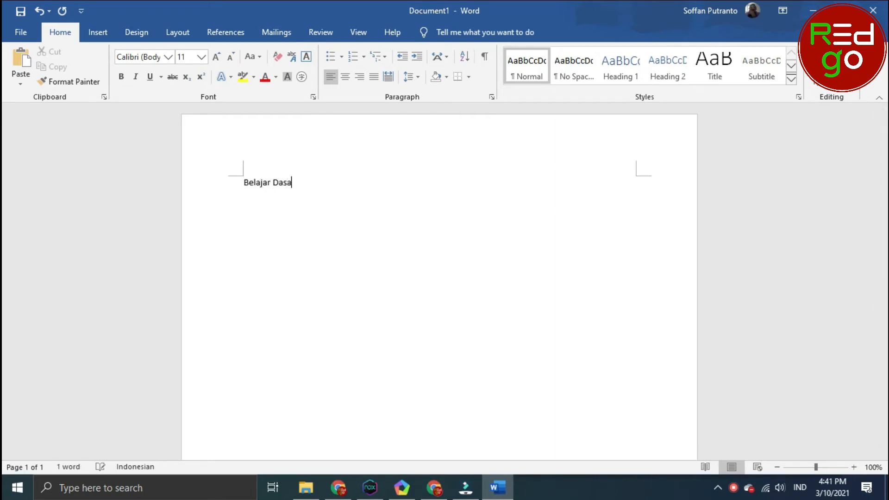
pyautogui.write('r-Dasar Microsoft WORD')
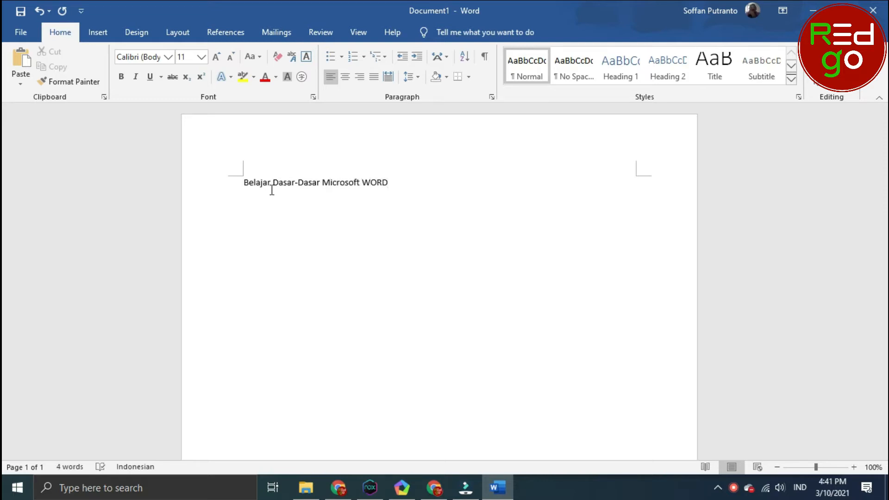
pyautogui.press('Return')
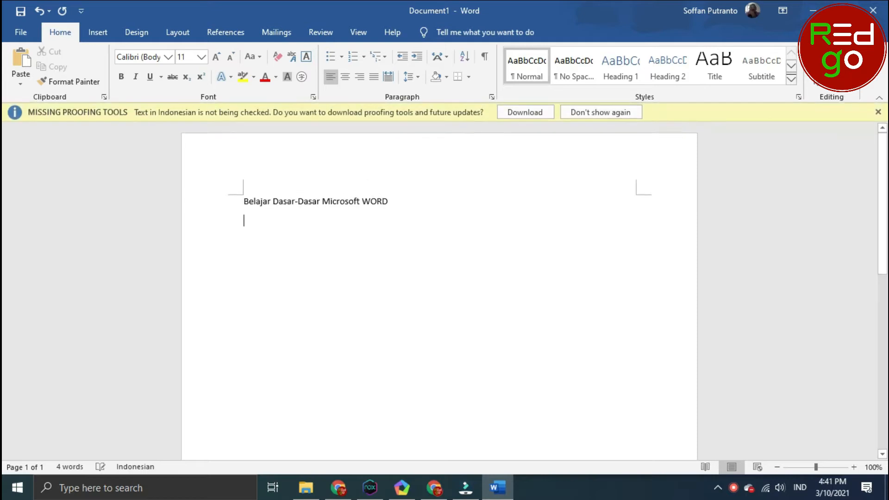
# Write a dash-bulleted item: "CUT adalah sebuah fungsi untuk mengmangkas tulisan lalu dipindahkan ke tempat lainnya.".
pyautogui.write('- ')
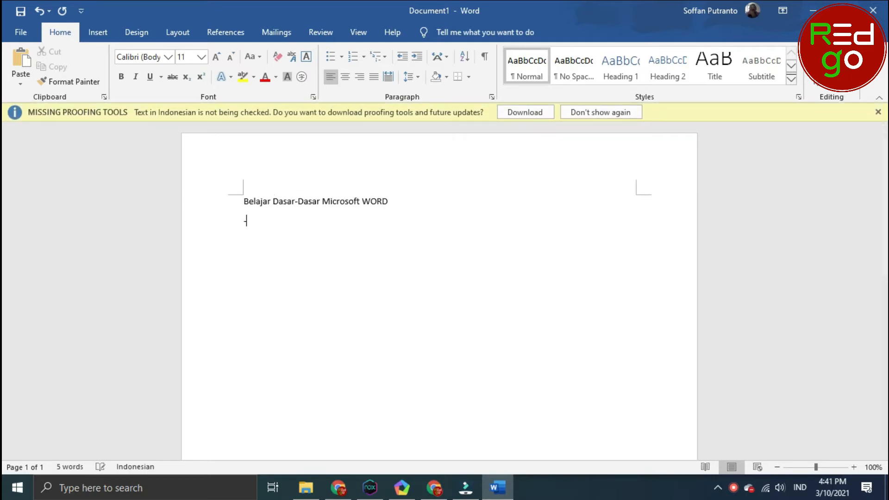
pyautogui.write('CUT')
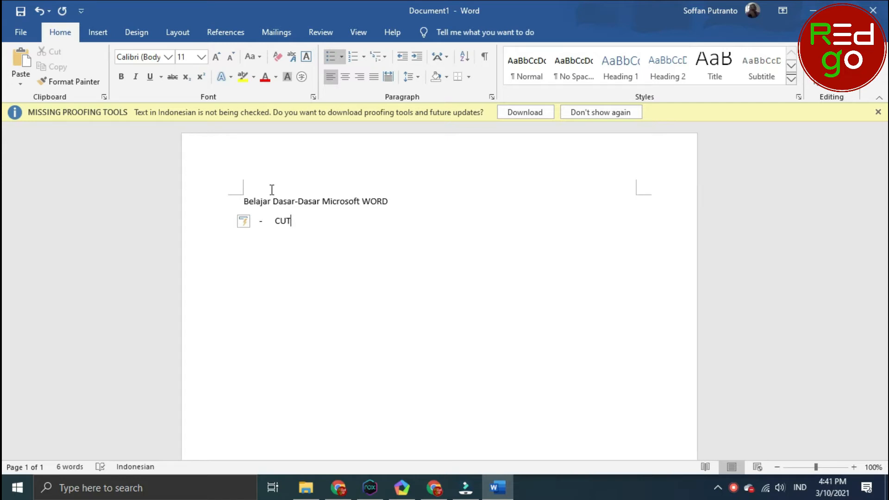
pyautogui.write(' adalah sebuah fungsi untuk')
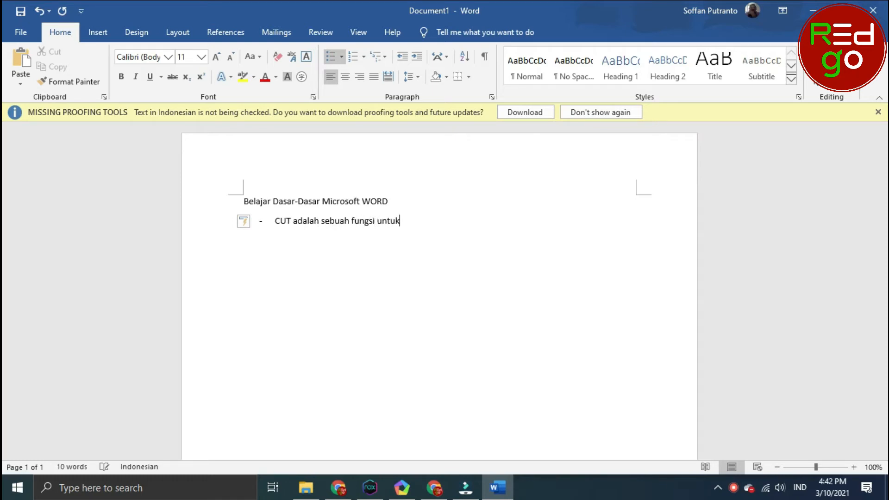
pyautogui.write(' mengmangkas tulisan lalu dipindahkan')
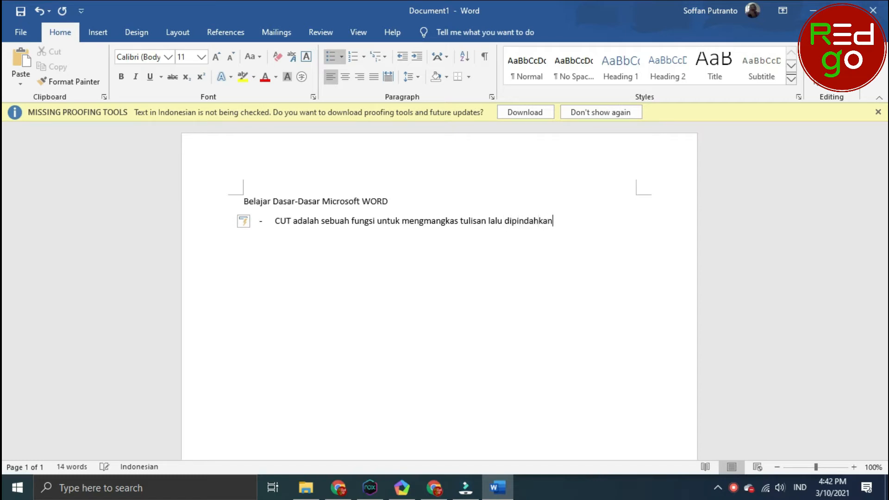
pyautogui.write(' ke tempat lainnya.')
pyautogui.press('Return')
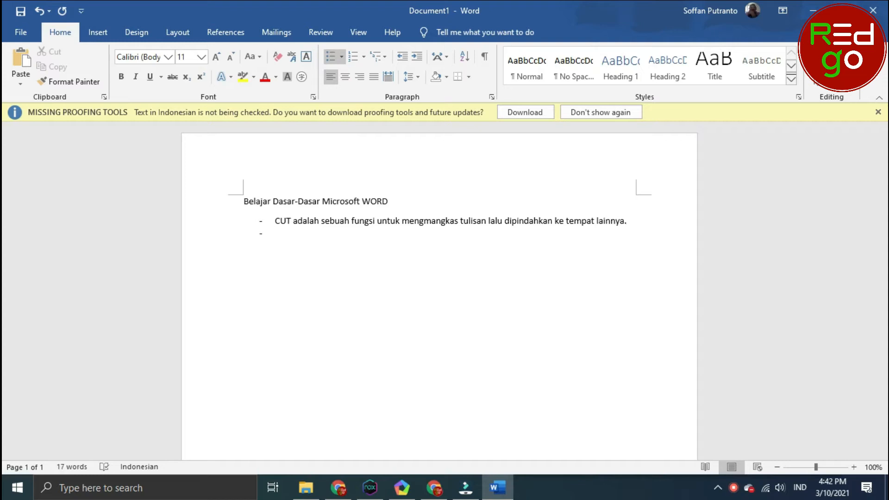
# Write the second bullet: "COPY adalah sebuah fungsi untuk mengcopy atau menyalin tulisan lalu di tempat ke yang lainnya.".
pyautogui.write('COPY adalah s')
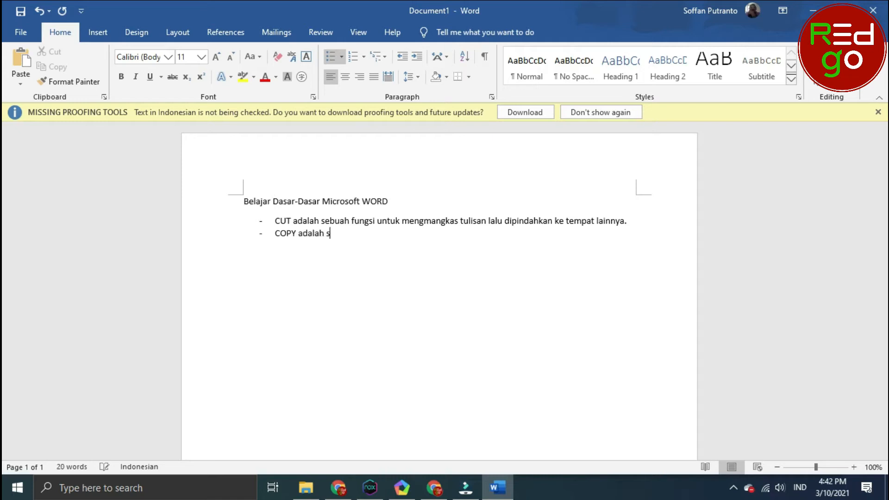
pyautogui.write('ebuah fungsi untuk mengco')
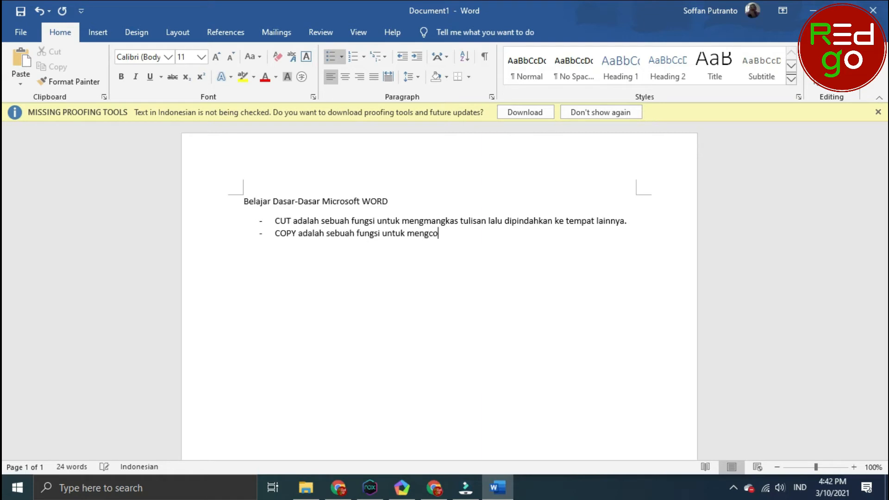
pyautogui.write('py atau menyalin tulisan lal')
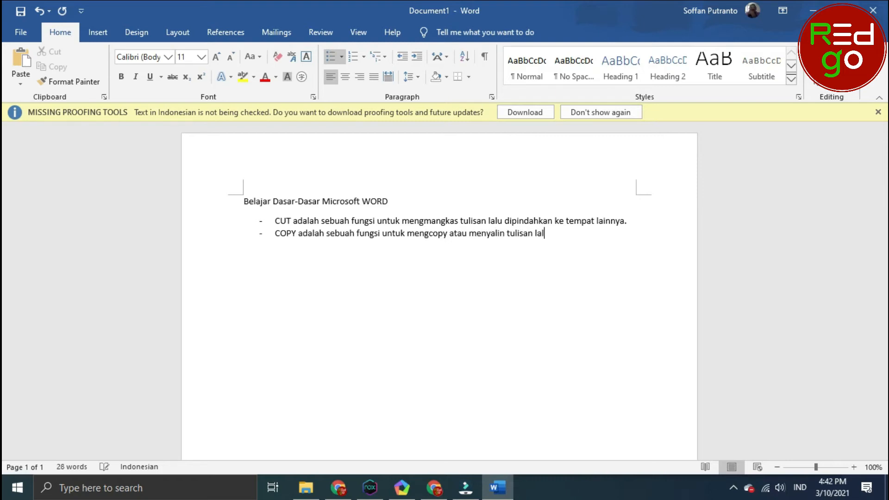
pyautogui.write('uy di tempat ke yang')
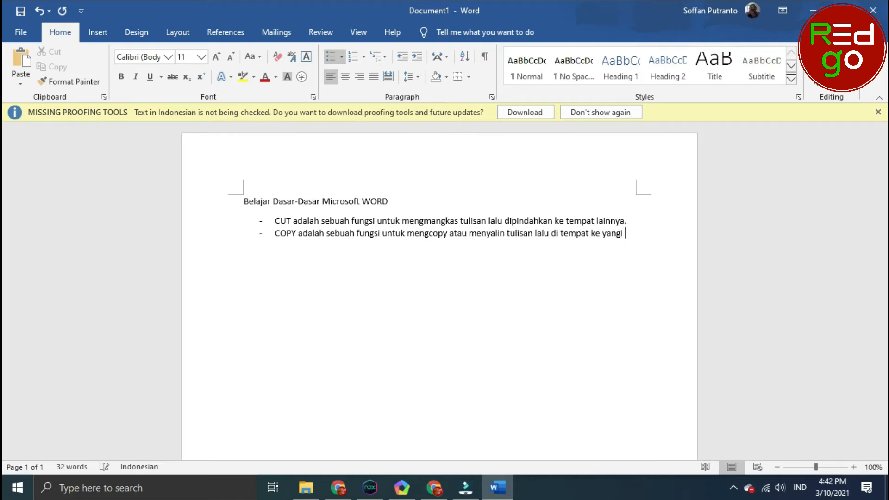
pyautogui.write(' lainnya.')
pyautogui.press('Return')
# Write the third bullet: "PASTE adalah sebuah fungsi yang digunakan untuk menempelkan tulisan atau gambar setelah kita mengklik CUT atau COPY".
pyautogui.write('Pas')
pyautogui.press('BackSpace')
pyautogui.press('BackSpace')
pyautogui.write('ASTE adalah seb')
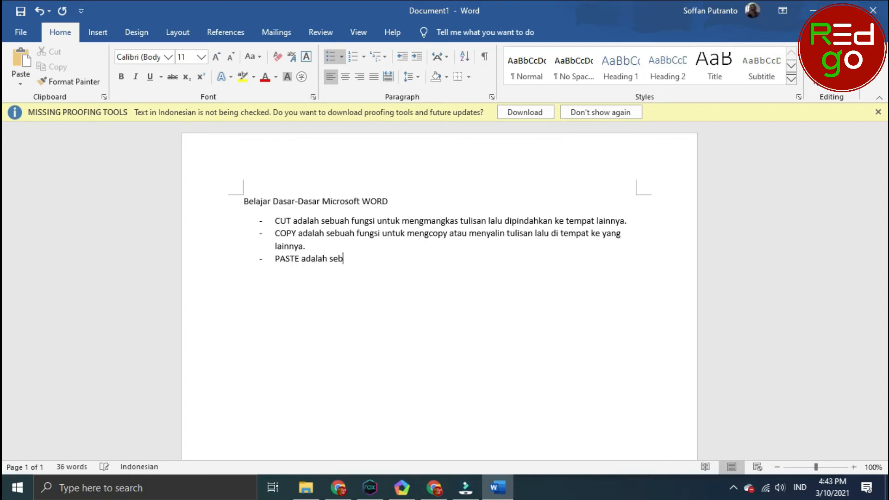
pyautogui.write('uah fungsi yang digunak')
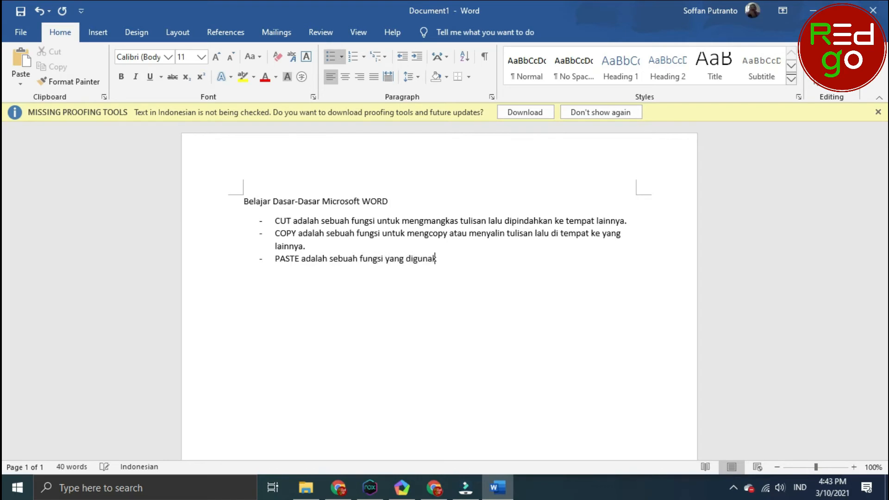
pyautogui.write('an untuk menempelka')
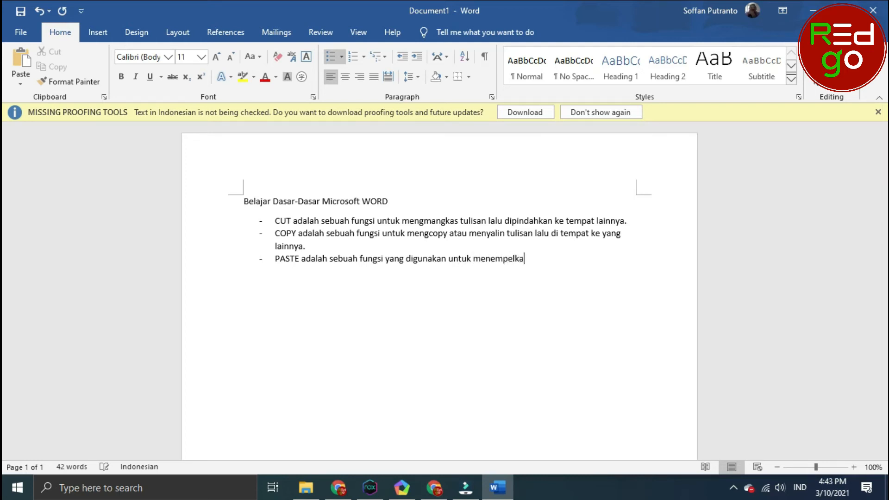
pyautogui.write('n tulisan atau gambar')
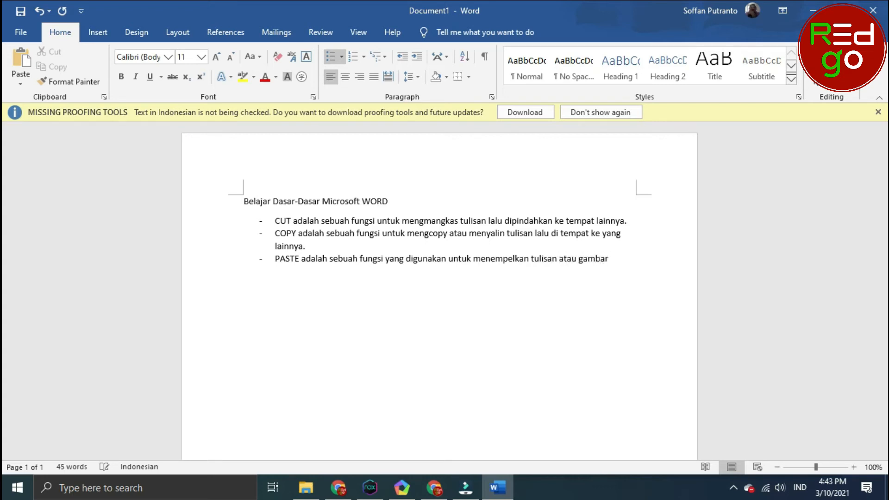
pyautogui.write(' setelah kita mengklik CUT atau ')
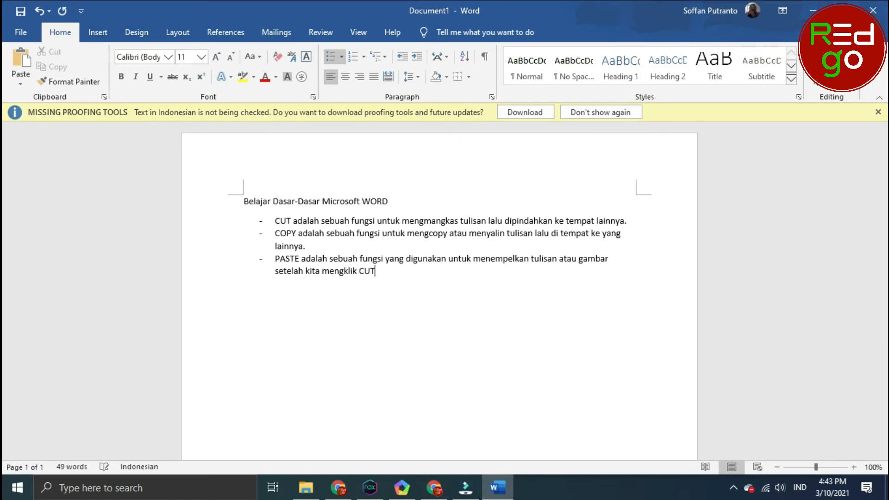
pyautogui.write('COPY')
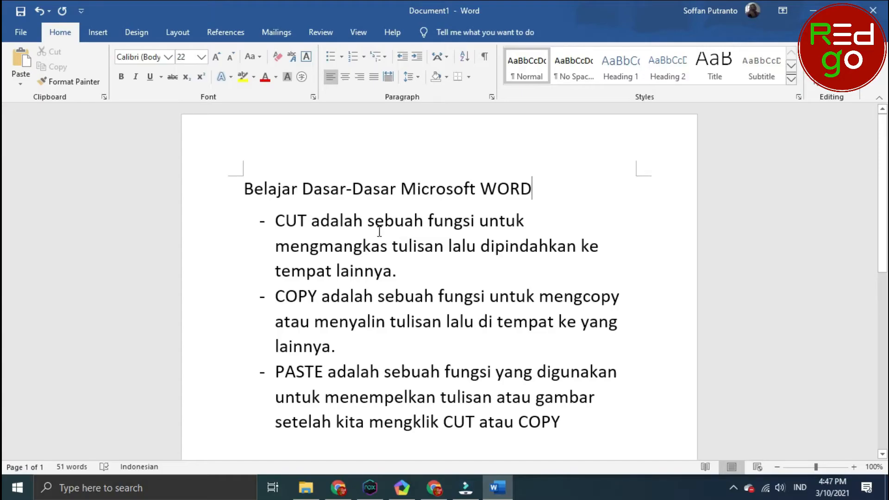
# Cut all the text out of the document, leaving the page empty for a practice exercise.
pyautogui.click(347, 229)
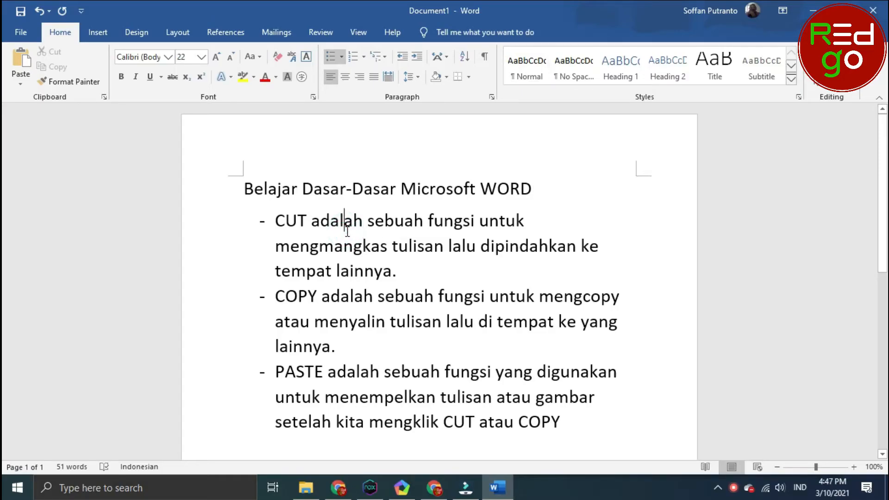
pyautogui.hotkey('ctrl', 'a')
pyautogui.hotkey('ctrl', 'x')
# Enter the heading "Praktek CUT, COPY & PASTE" on the first line of the empty page.
pyautogui.write('p')
pyautogui.press('BackSpace')
pyautogui.write('p')
pyautogui.press('BackSpace')
pyautogui.write('Praktek')
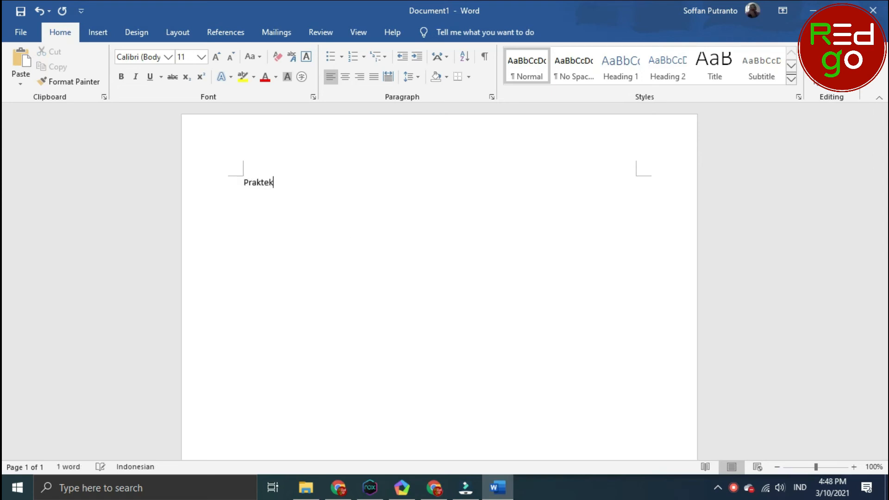
pyautogui.write(' CUT, COPY & PASTE')
# Leave an empty line below the heading and write the sentence "HARI INI MERUPAKAN HARI LIBUR NASIONAL".
pyautogui.press('Return')
pyautogui.press('Return')
pyautogui.write('HARI INI MERU')
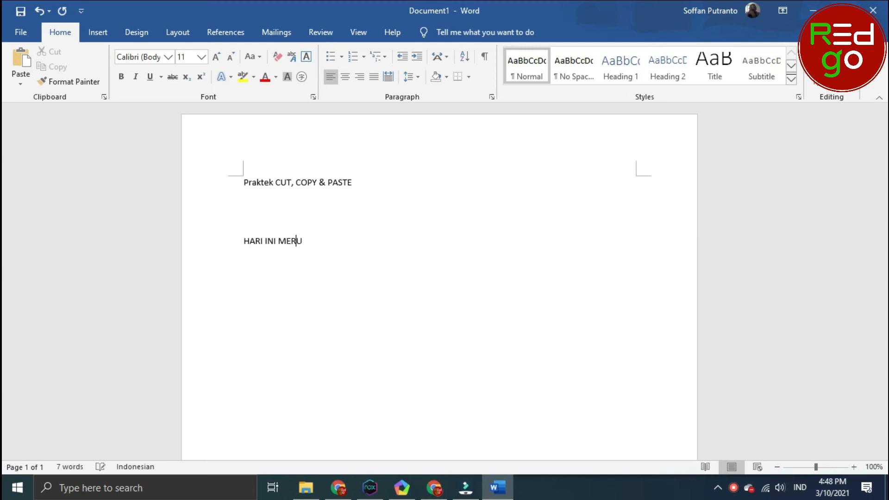
pyautogui.write('PAKAN HARI LIBUR NASIONAL')
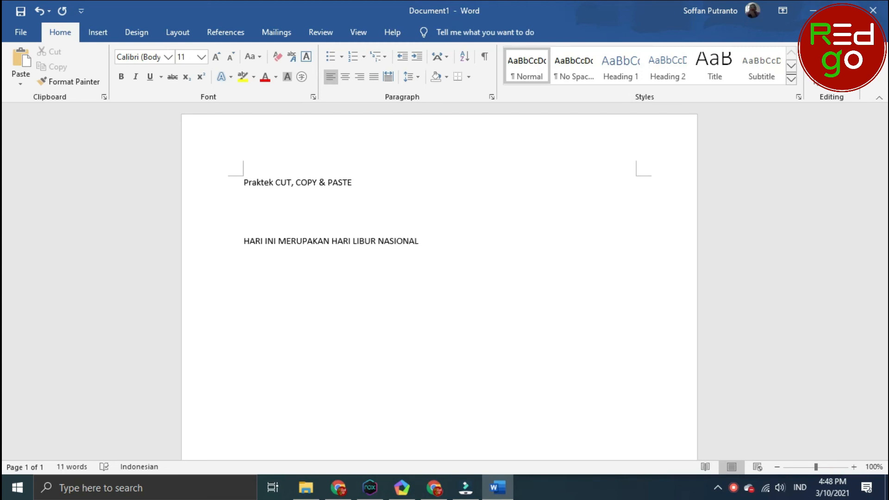
# Cut the second word HARI from the practice sentence and undo the cut.
pyautogui.doubleClick(342, 240)
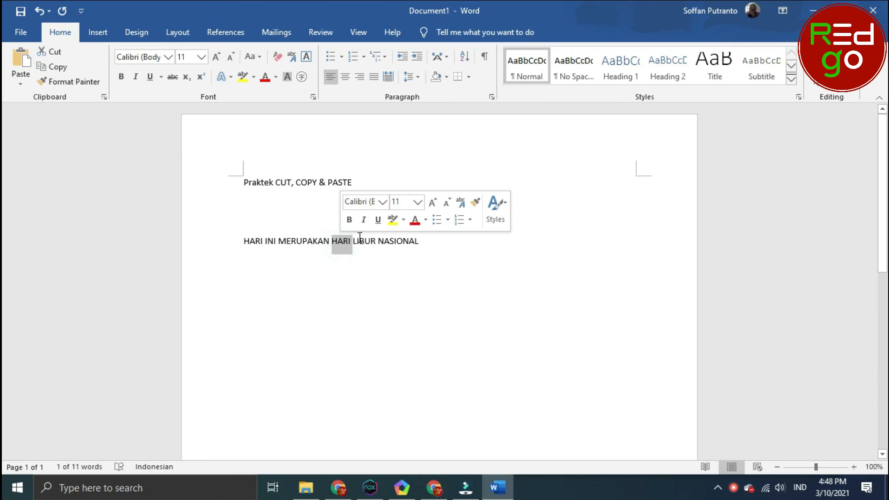
pyautogui.hotkey('ctrl', 'x')
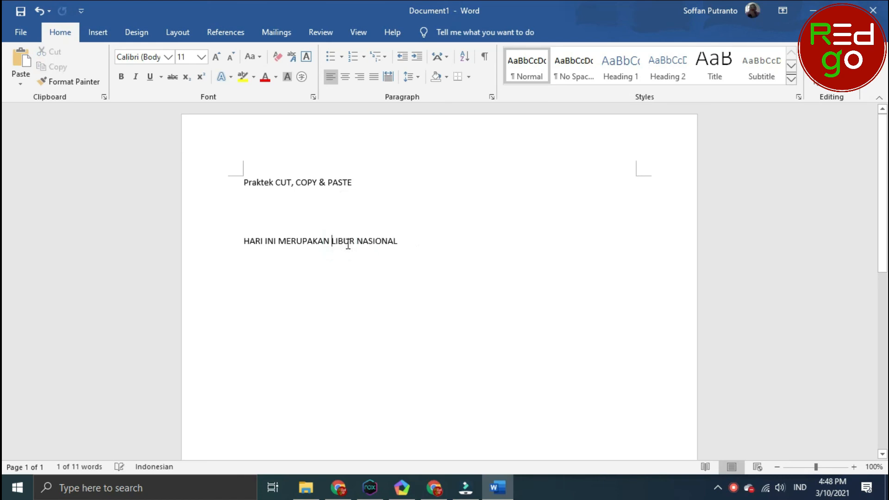
pyautogui.click(324, 247)
pyautogui.click(389, 246)
pyautogui.click(336, 242)
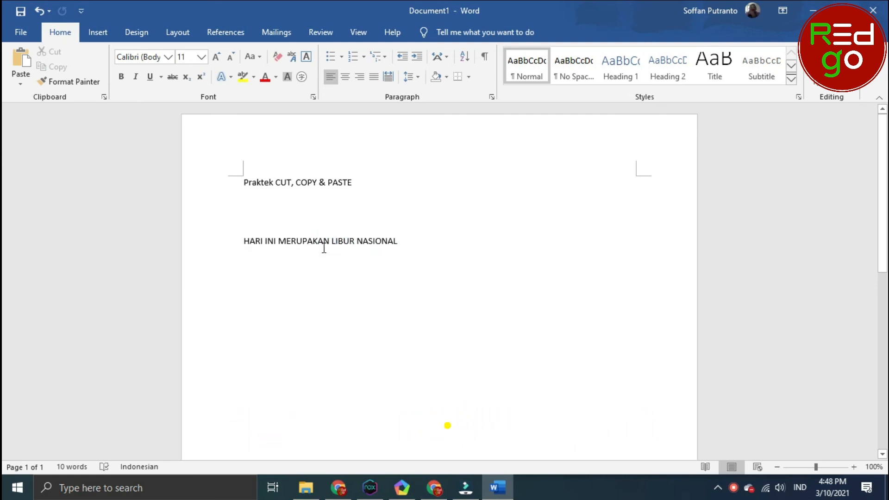
pyautogui.hotkey('ctrl', 'z')
# Compare the two occurrences of HARI in the sentence and cut the one before LIBUR.
pyautogui.click(341, 260)
pyautogui.doubleClick(343, 242)
pyautogui.click(248, 241)
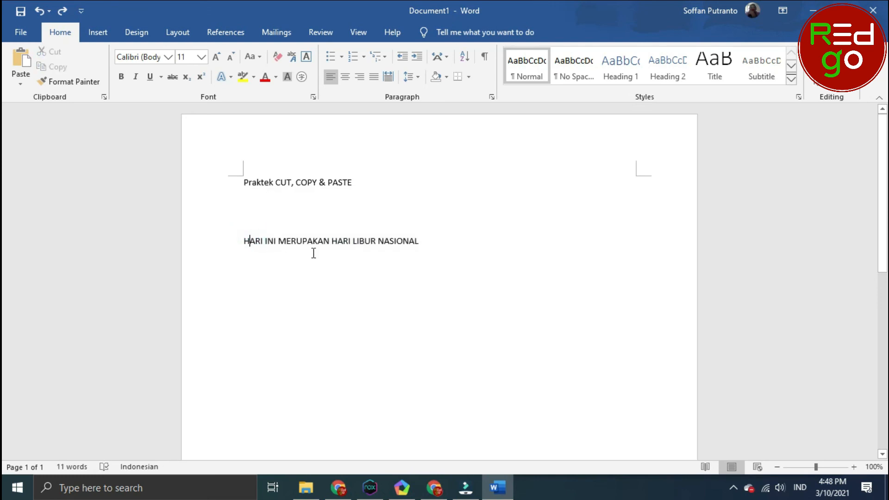
pyautogui.doubleClick(254, 241)
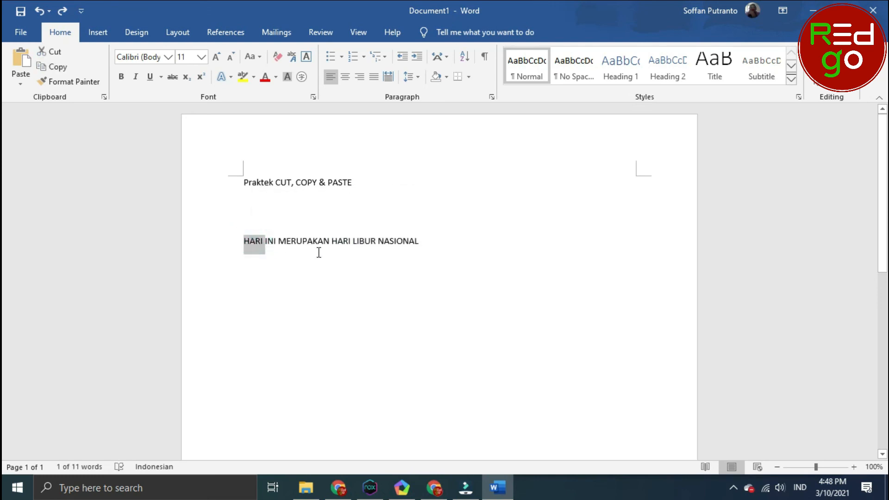
pyautogui.doubleClick(344, 241)
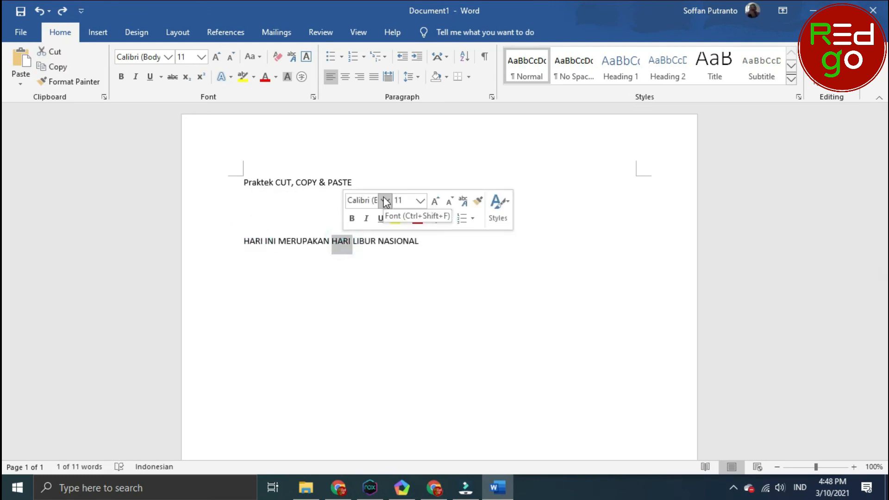
pyautogui.hotkey('ctrl', 'x')
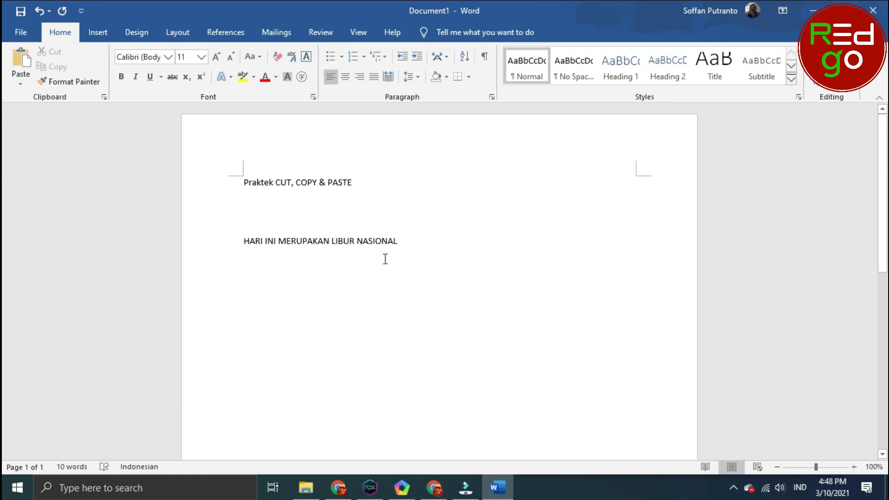
# Paste the cut word HARI back between MERUPAKAN and LIBUR in the practice sentence.
pyautogui.doubleClick(259, 241)
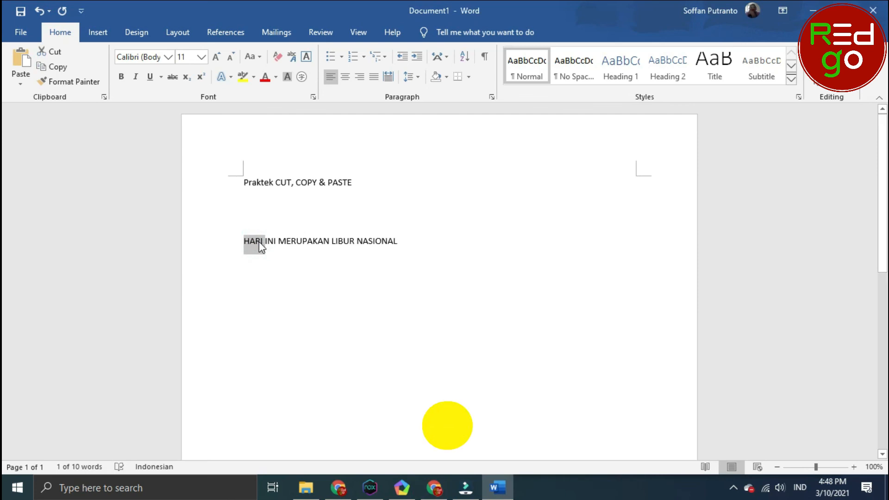
pyautogui.click(327, 240)
pyautogui.click(368, 241)
pyautogui.click(329, 242)
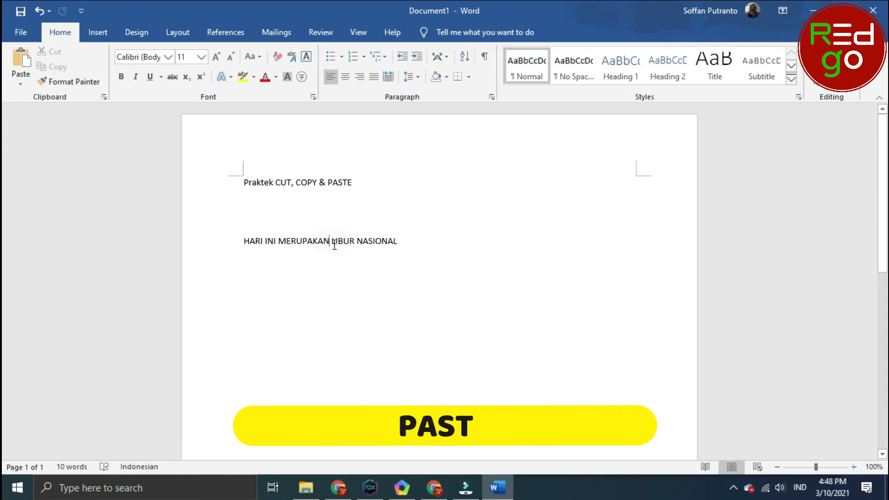
pyautogui.hotkey('ctrl', 'v')
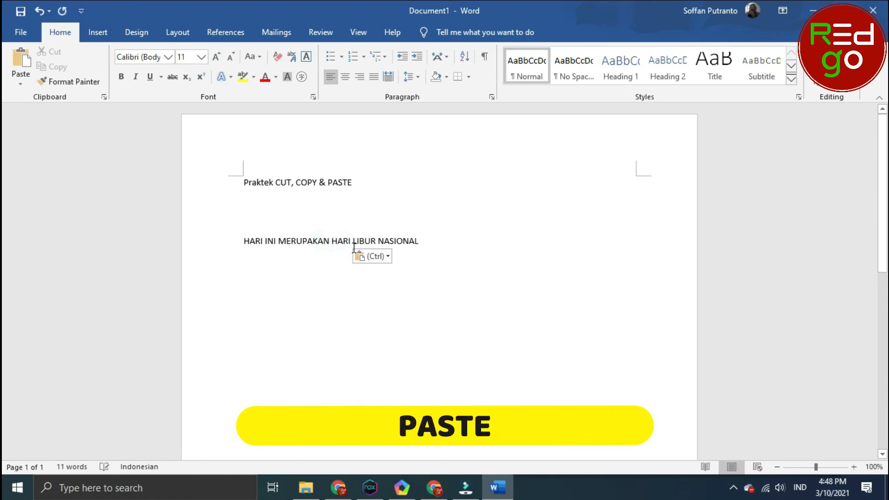